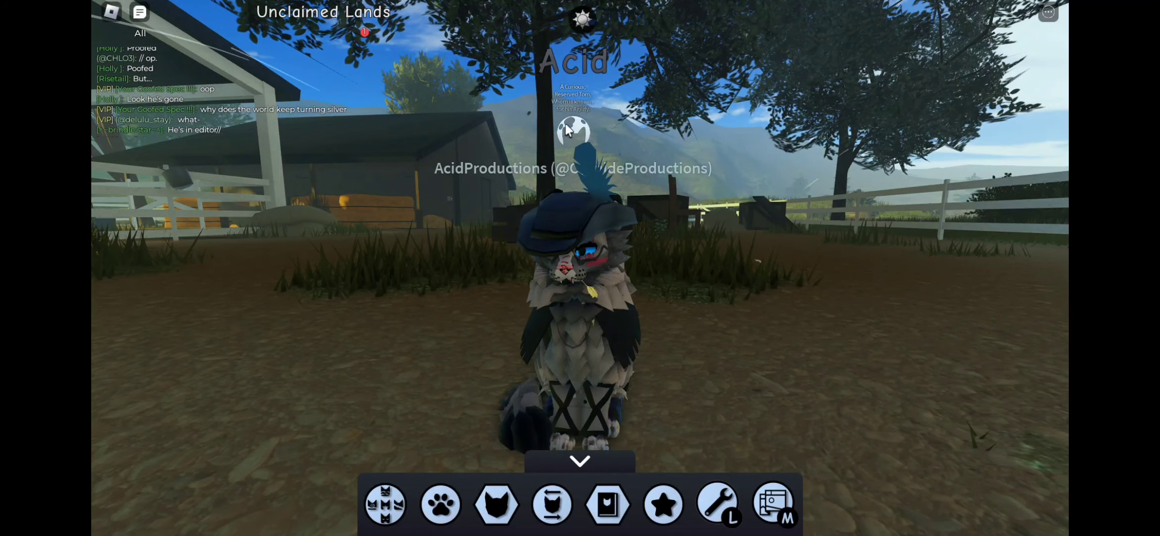
Change Acid's description to 'Tom, Who is reserved and curious' and close the character panel.
left_click(552, 502)
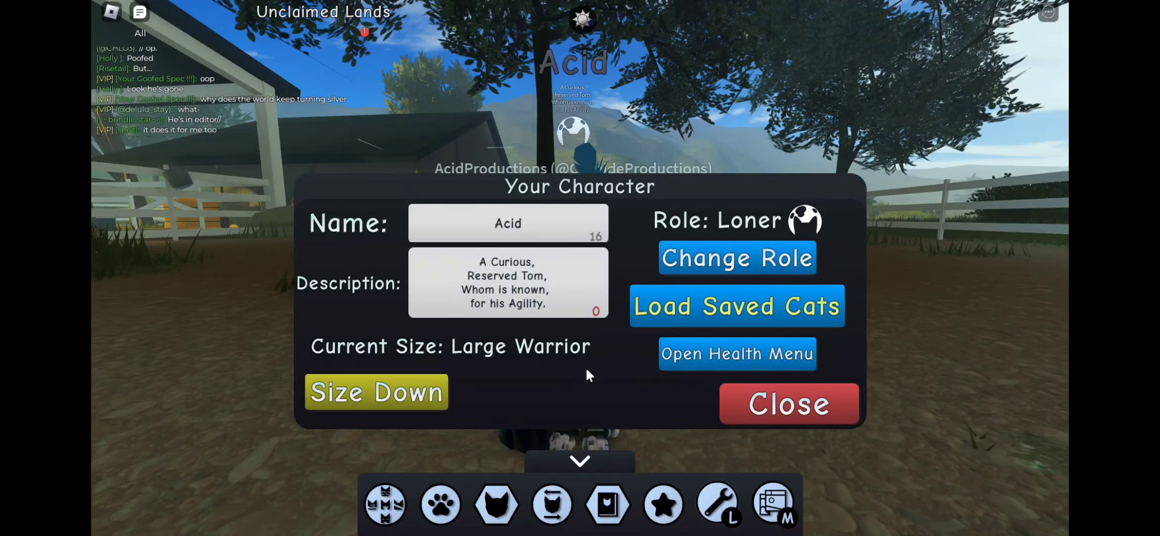
left_click(486, 275)
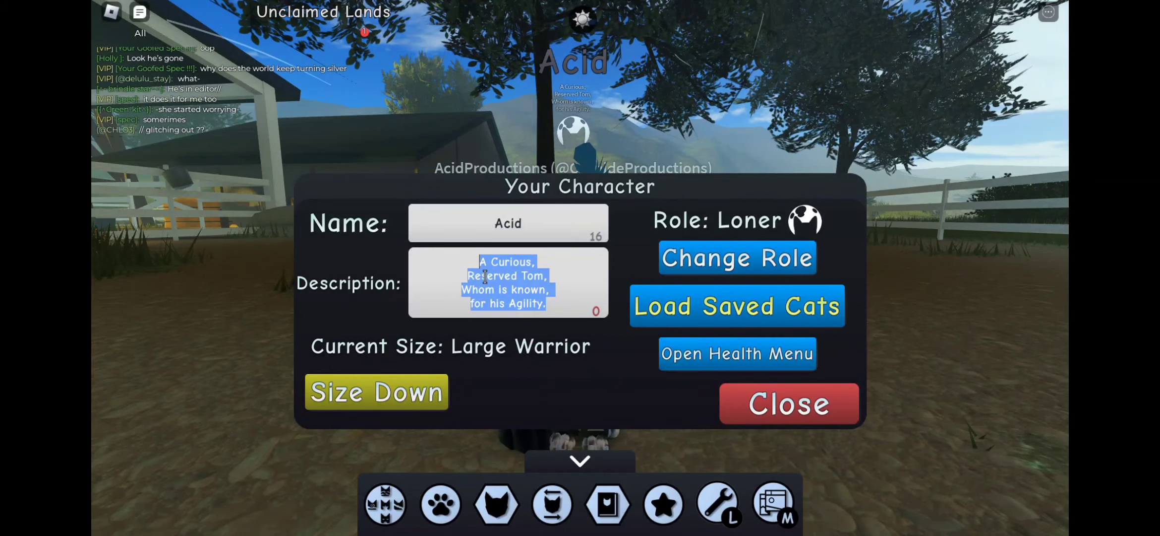
key("BackSpace")
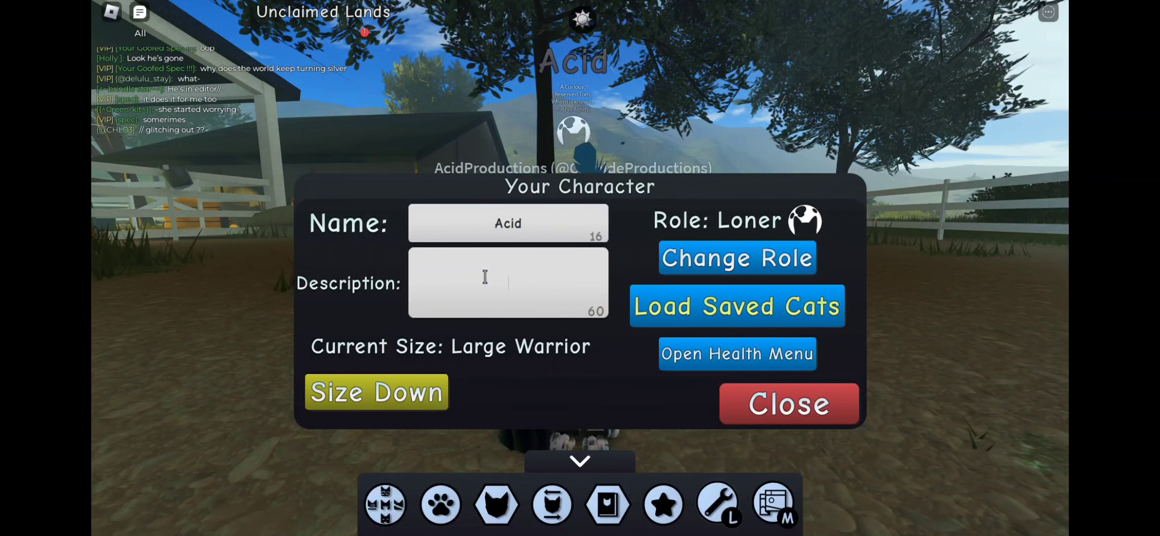
type("hey")
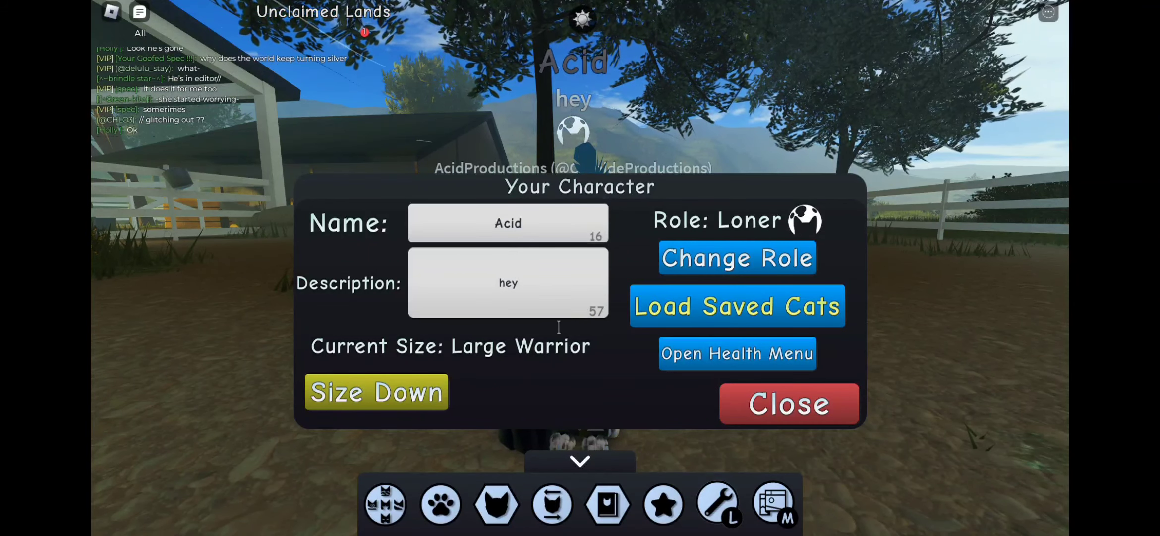
key("BackSpace")
key("BackSpace")
type("Tom, Who is reserved and curious")
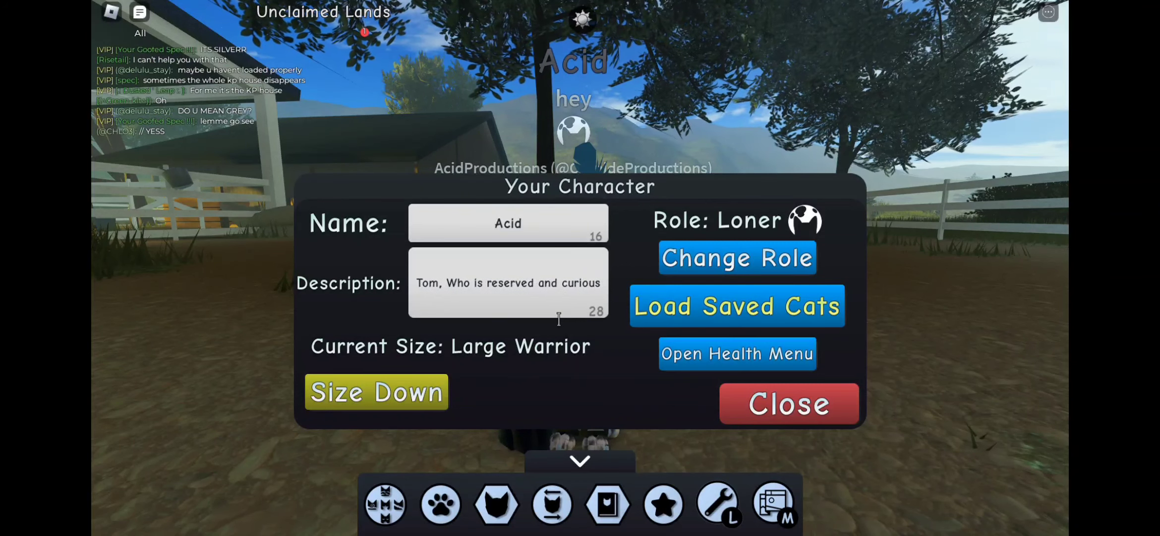
key("Return")
left_click(788, 404)
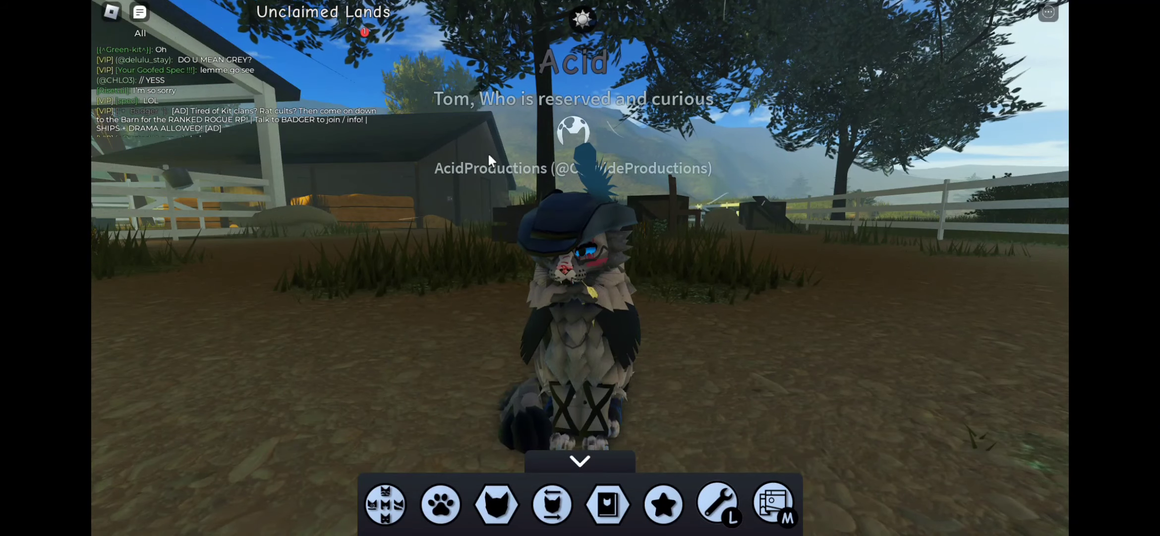
Paste the copied multi-line bio over the cat's current description, then close the panel.
mouse_move(488, 242)
left_mouse_down()
mouse_move(505, 179)
mouse_move(489, 146)
left_mouse_up()
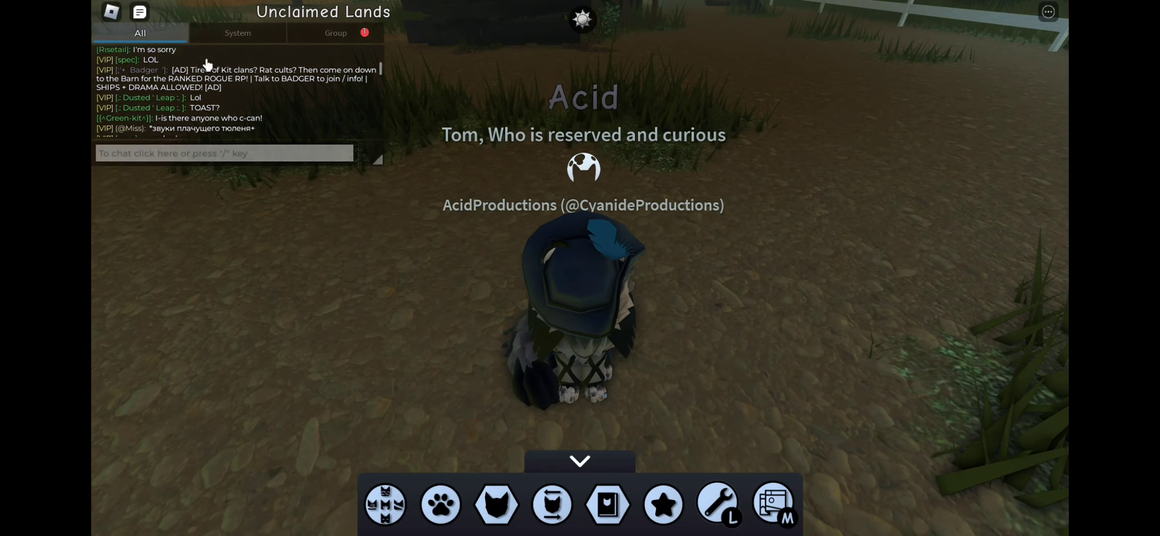
left_click(139, 12)
left_click_drag(428, 205, 428, 205)
left_click(497, 502)
left_click_drag(603, 286, 442, 307)
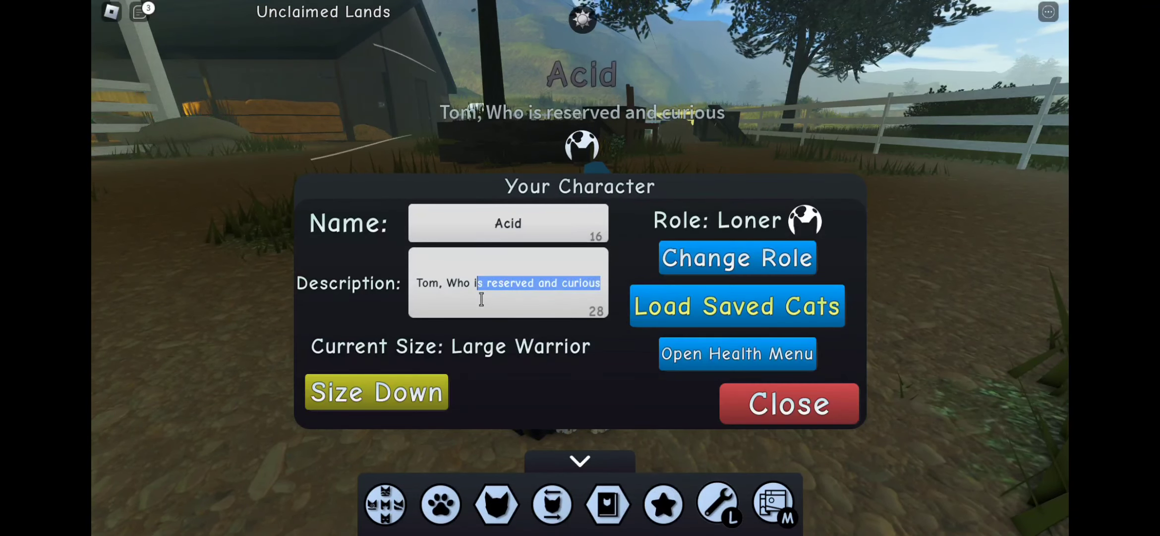
type("A Curious, Reserved Tom, Whom is known, for his Agility.")
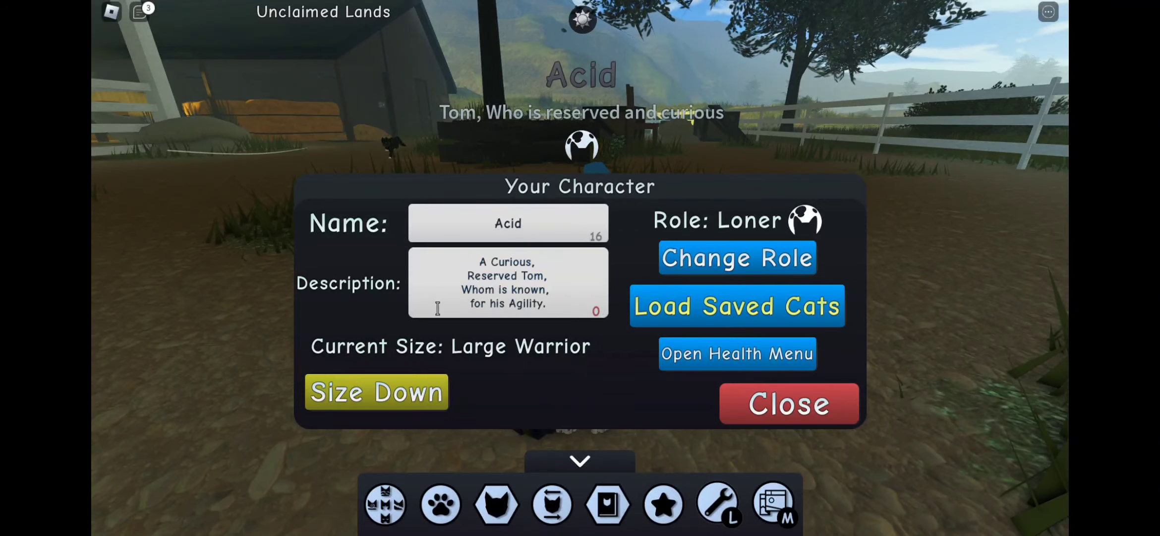
left_click(789, 404)
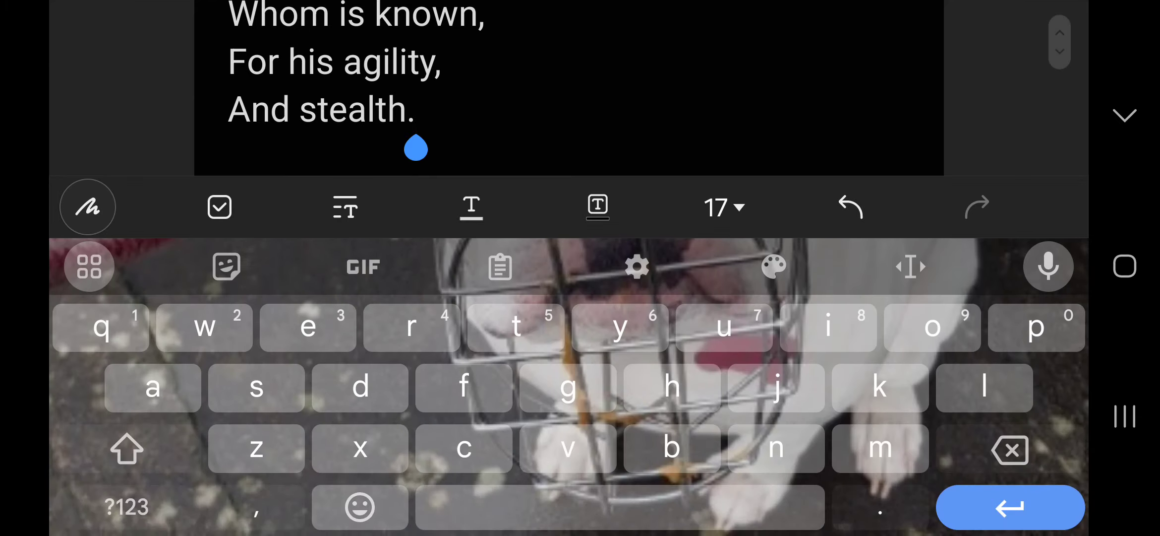
Add a new line after 'And stealth.' in the Samsung Notes bio.
left_click(1010, 506)
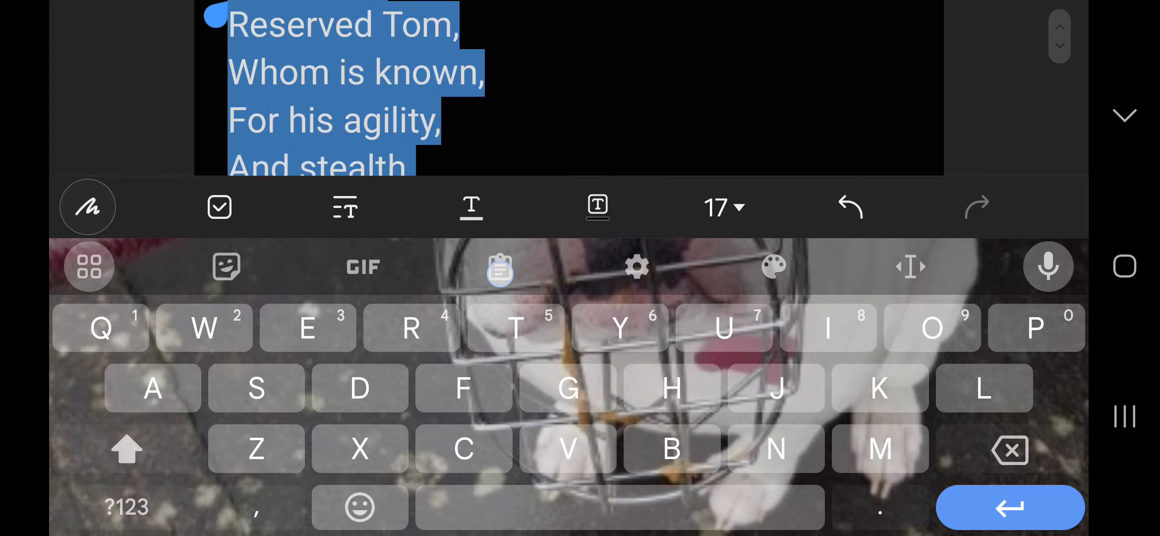
Copy the selected five-line bio from the note to the clipboard.
left_click(235, 136)
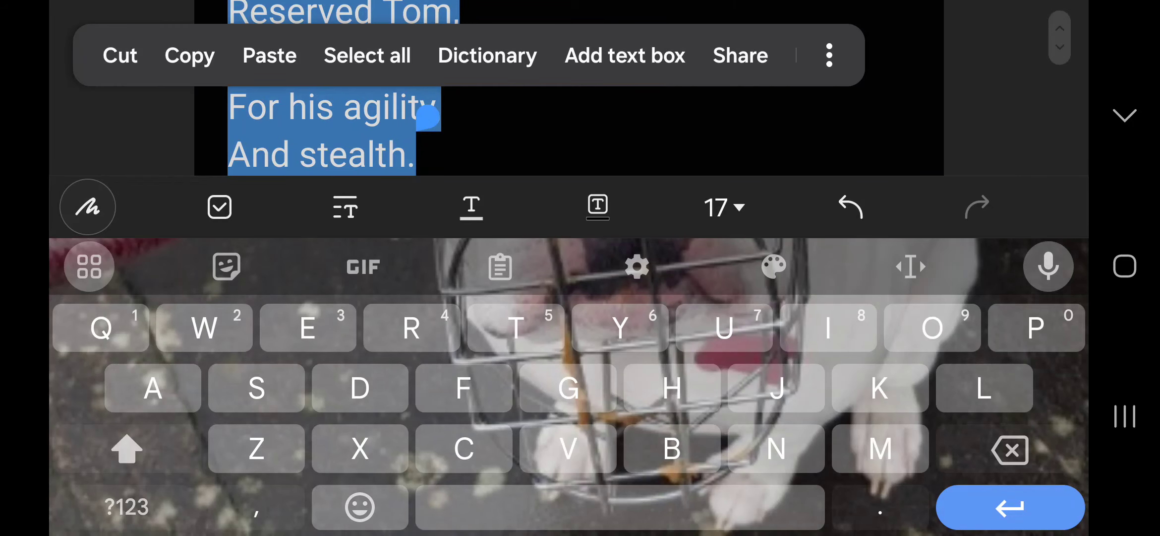
left_click(190, 55)
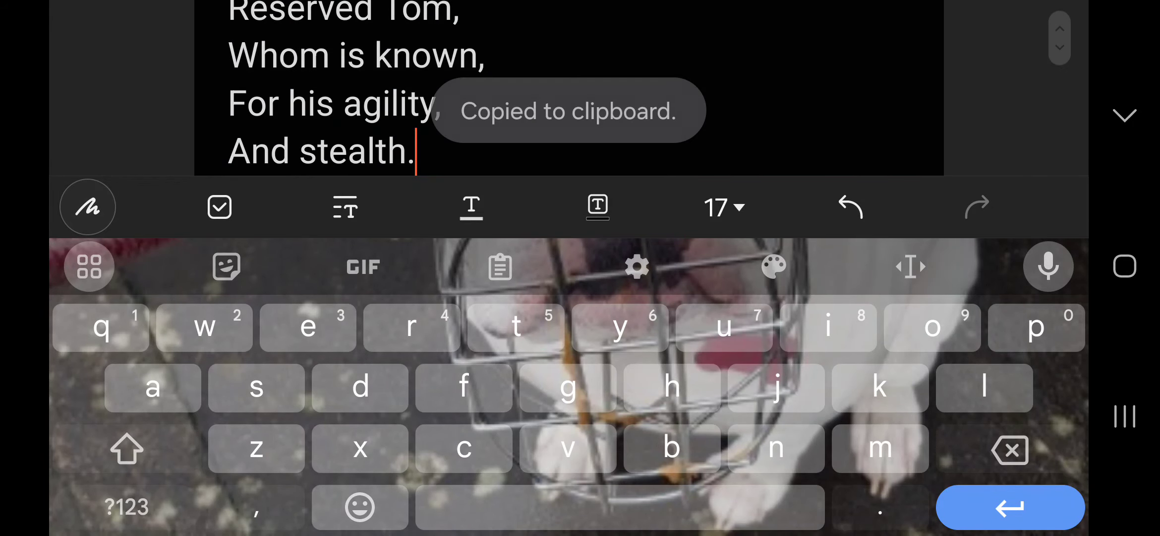